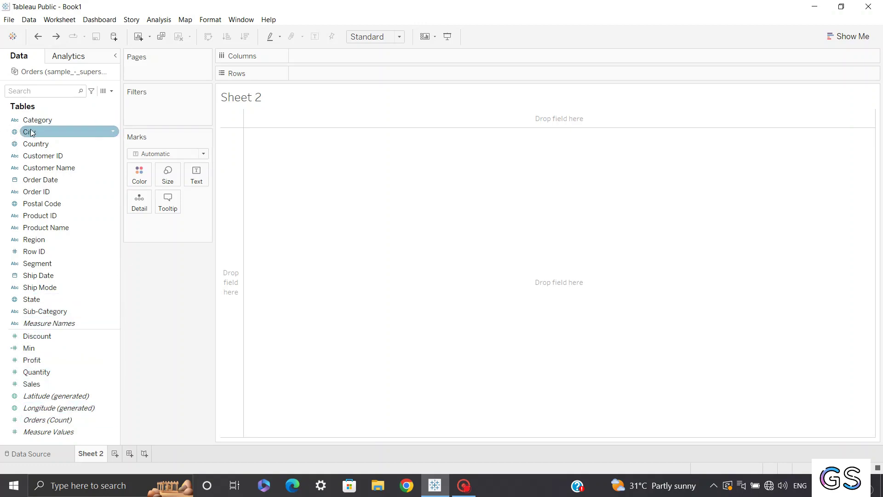
Chart SUM(Sales) by Category as bars and bring up the Show Me chart suggestions
{"action": "left_click_drag", "start_coordinate": [48, 122], "coordinate": [314, 72]}
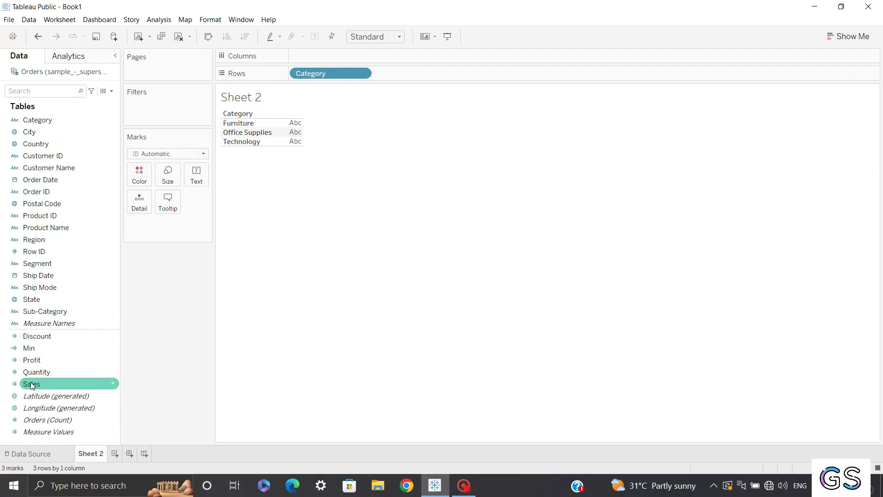
{"action": "left_click_drag", "start_coordinate": [31, 385], "coordinate": [378, 75]}
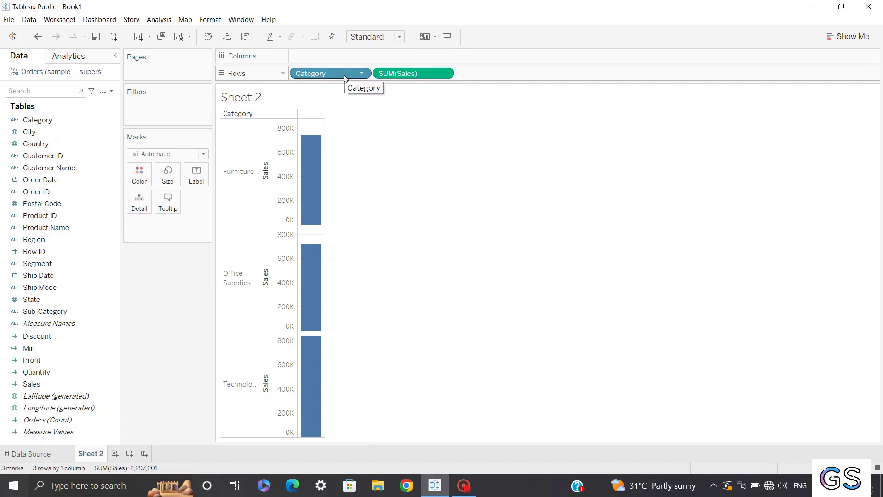
{"action": "left_click", "coordinate": [159, 156]}
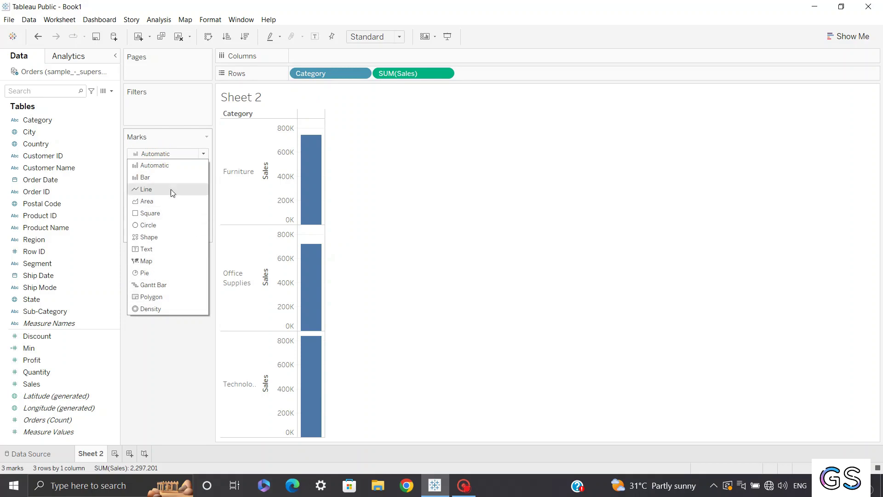
{"action": "left_click", "coordinate": [848, 35]}
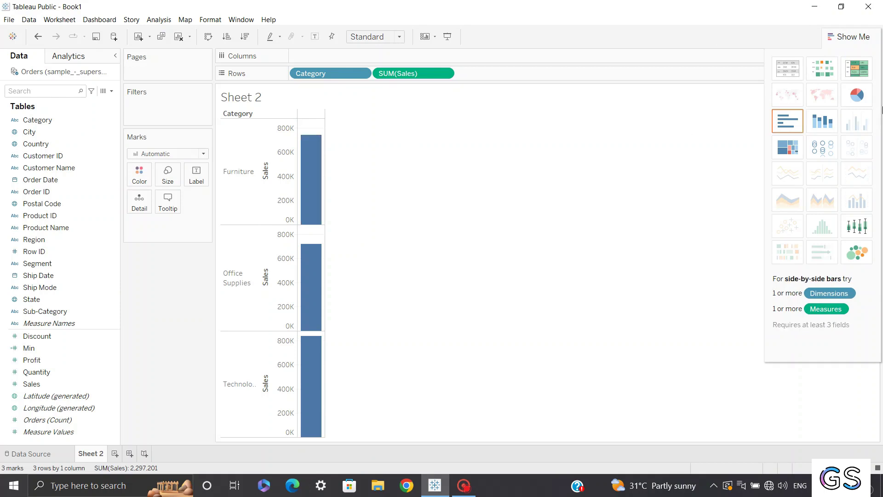
Switch the chart to a pie sized to Entire View, then close Show Me
{"action": "left_click", "coordinate": [860, 97]}
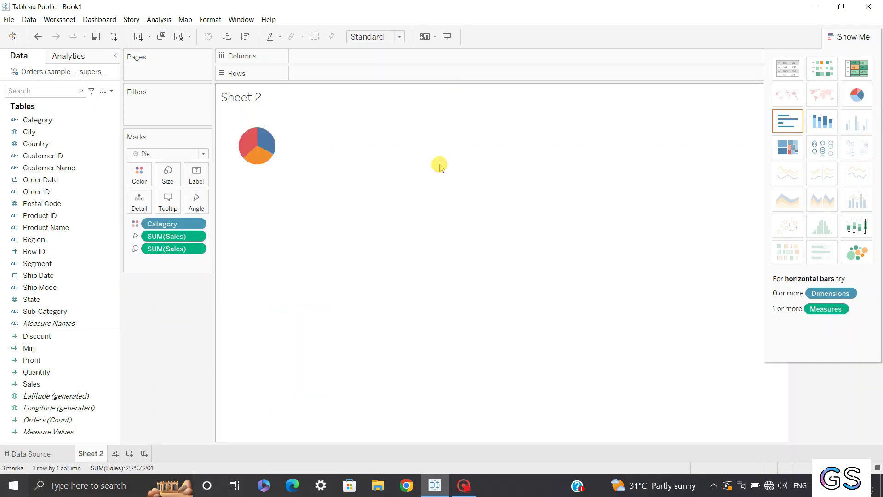
{"action": "left_click", "coordinate": [381, 36]}
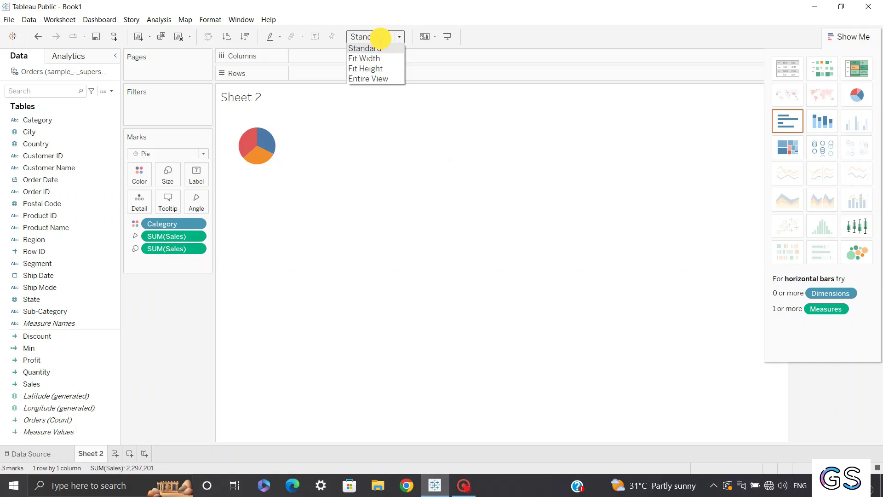
{"action": "left_click", "coordinate": [367, 81]}
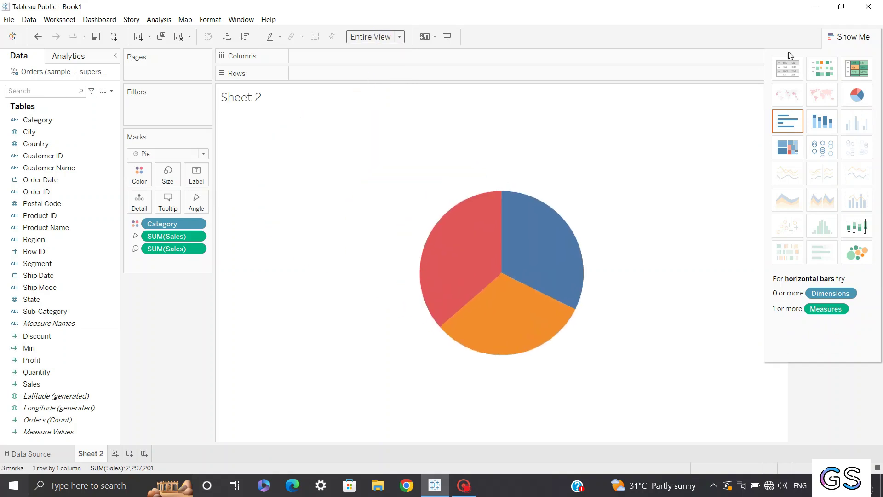
{"action": "left_click", "coordinate": [856, 38]}
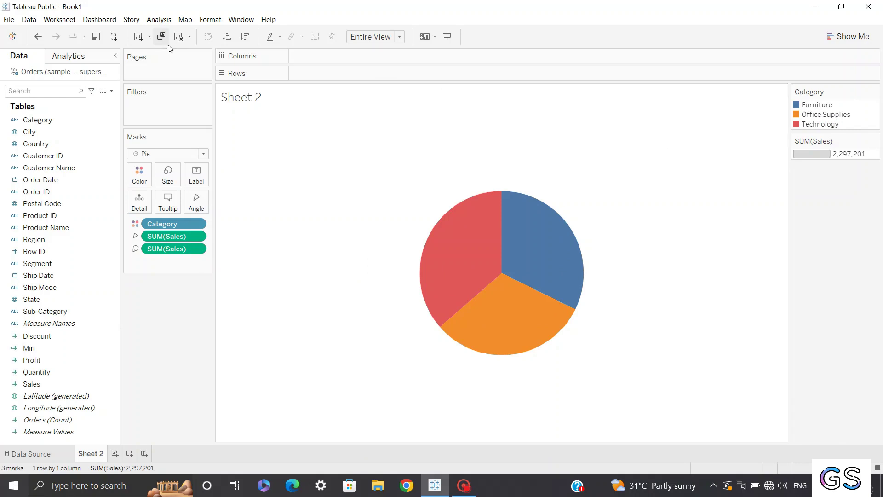
Create a calculated field named Min with the formula 1
{"action": "left_click", "coordinate": [111, 90]}
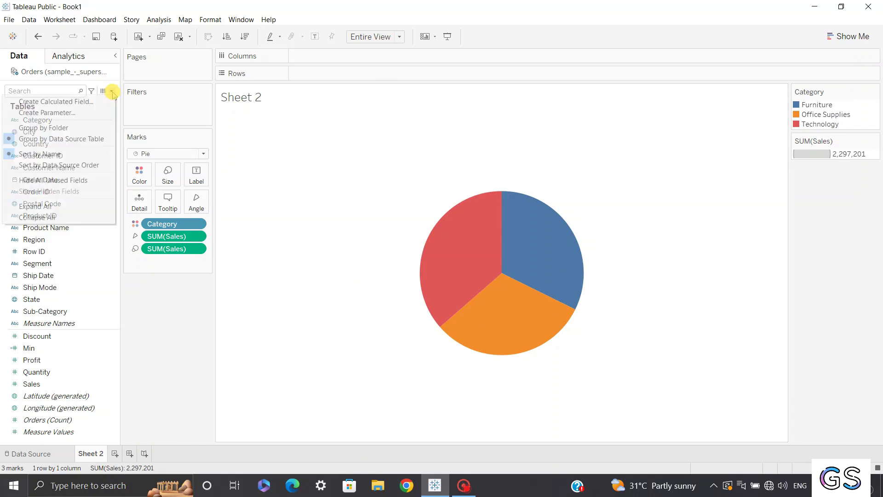
{"action": "left_click", "coordinate": [88, 102]}
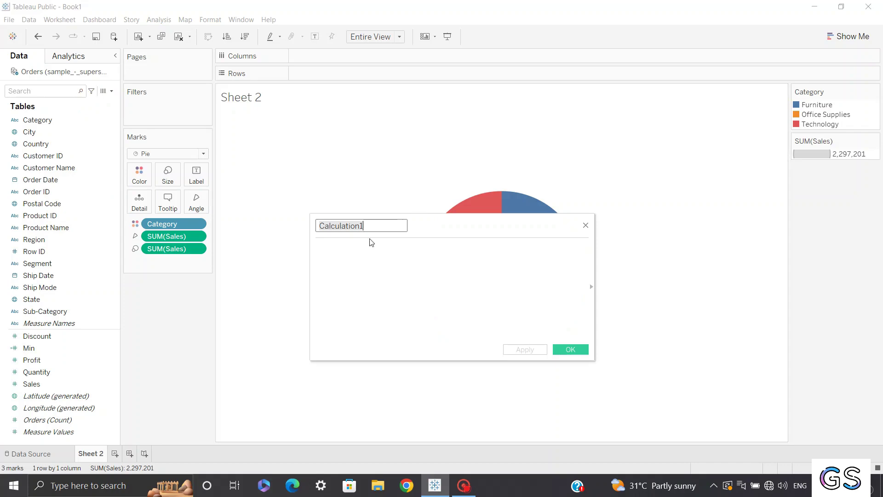
{"action": "type", "text": "Min"}
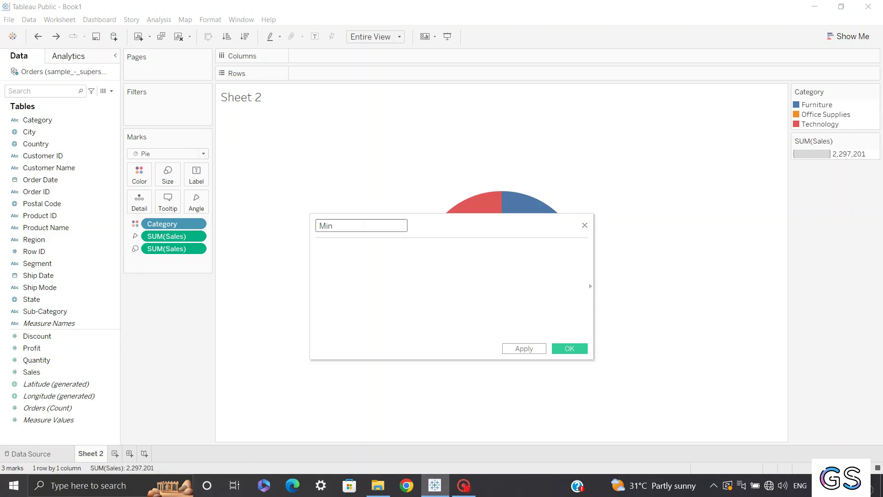
{"action": "left_click", "coordinate": [365, 257]}
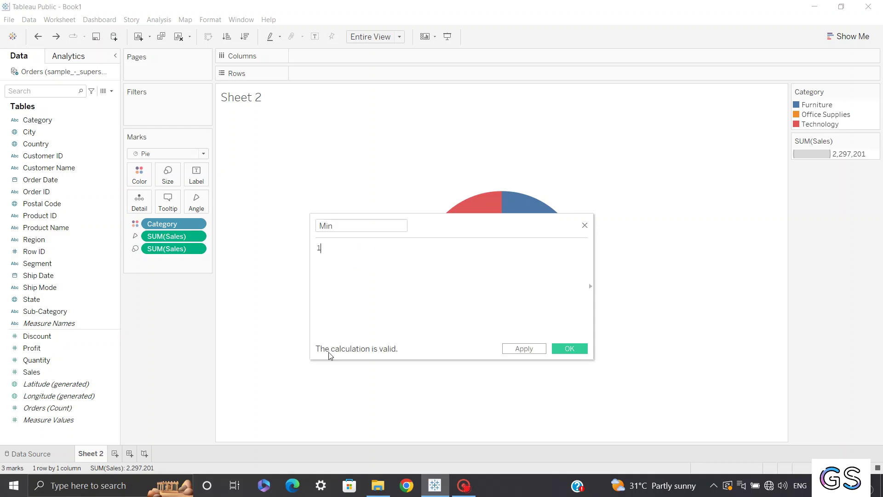
{"action": "left_click", "coordinate": [574, 348]}
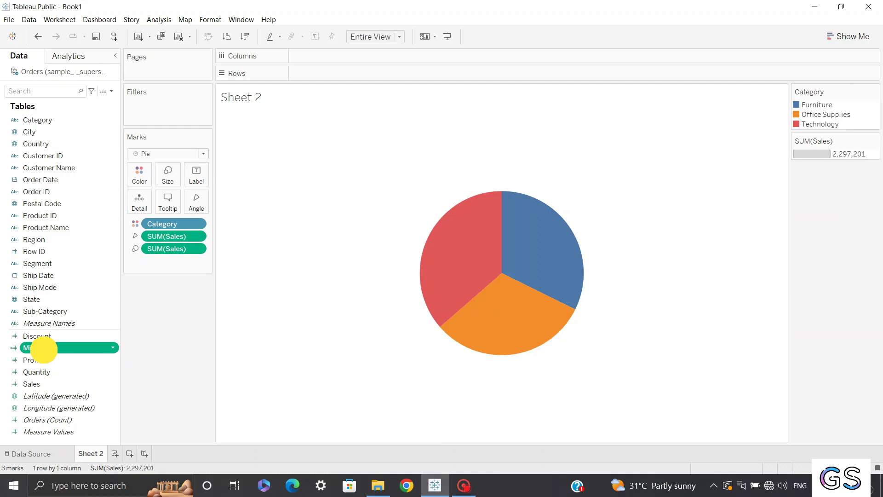
Add Min to Rows twice, setting each copy's aggregation to Minimum
{"action": "left_click_drag", "start_coordinate": [41, 347], "coordinate": [330, 76]}
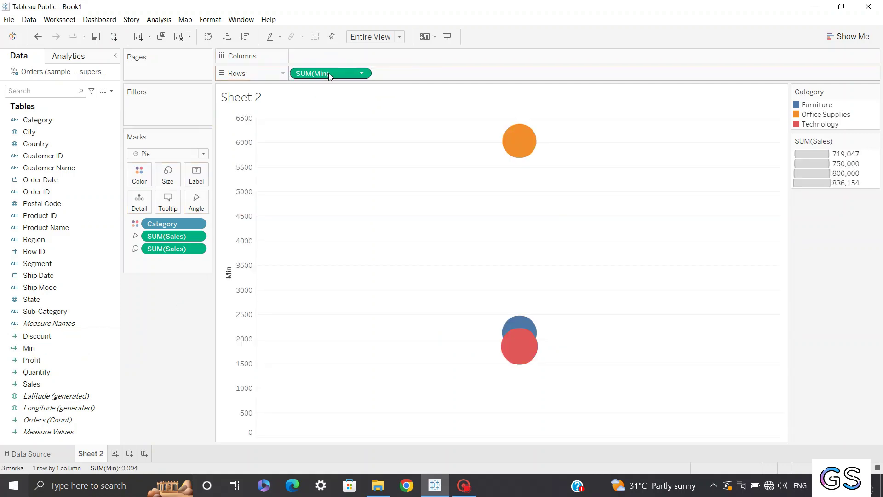
{"action": "left_click", "coordinate": [363, 73]}
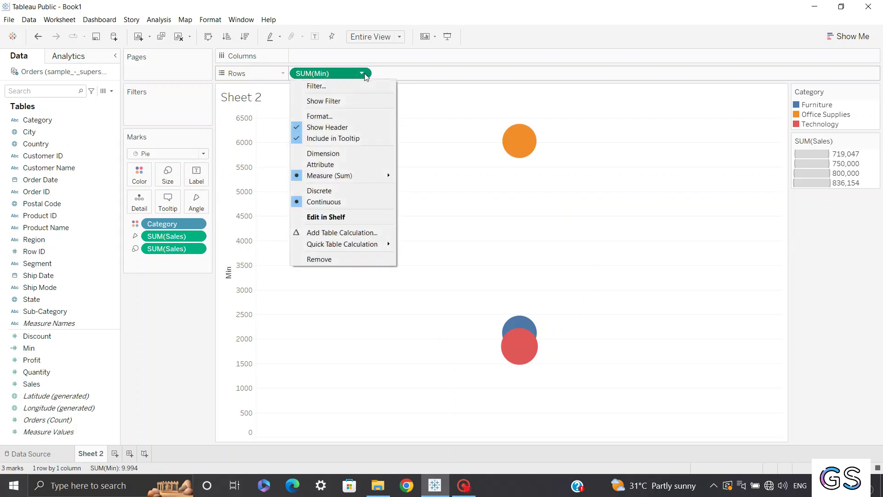
{"action": "mouse_move", "coordinate": [327, 175]}
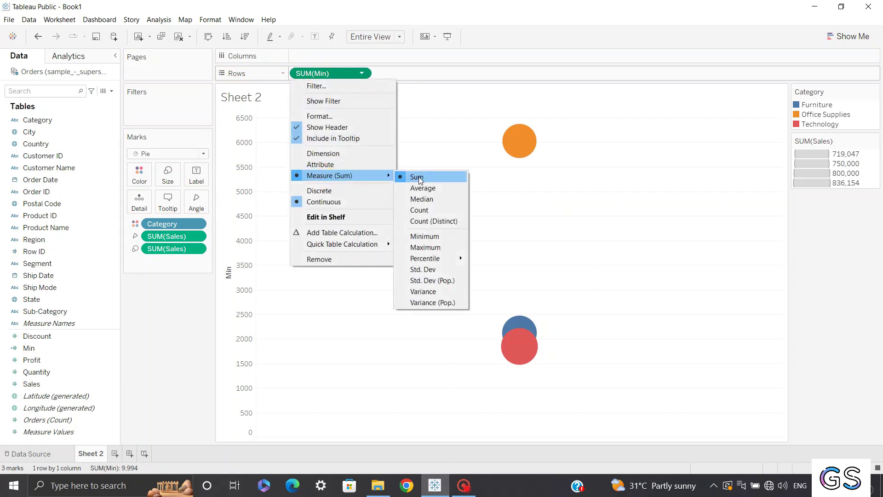
{"action": "left_click", "coordinate": [424, 235]}
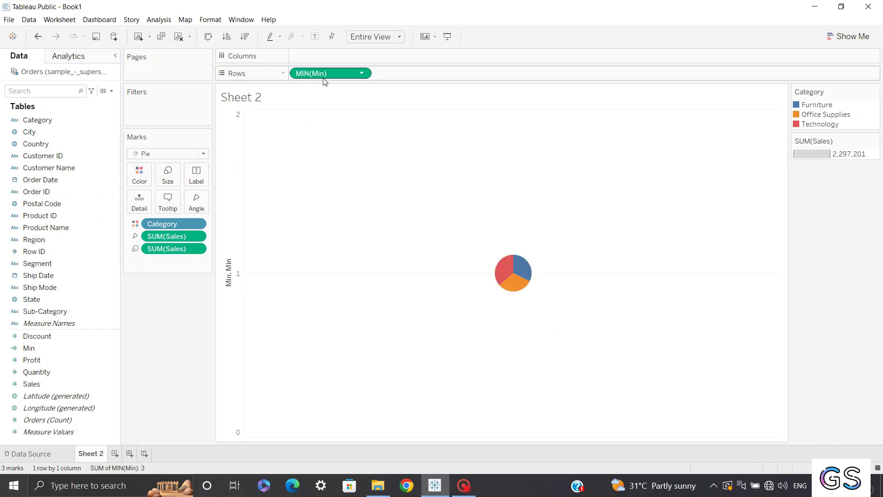
{"action": "left_click_drag", "start_coordinate": [28, 348], "coordinate": [392, 79]}
{"action": "left_click", "coordinate": [444, 74]}
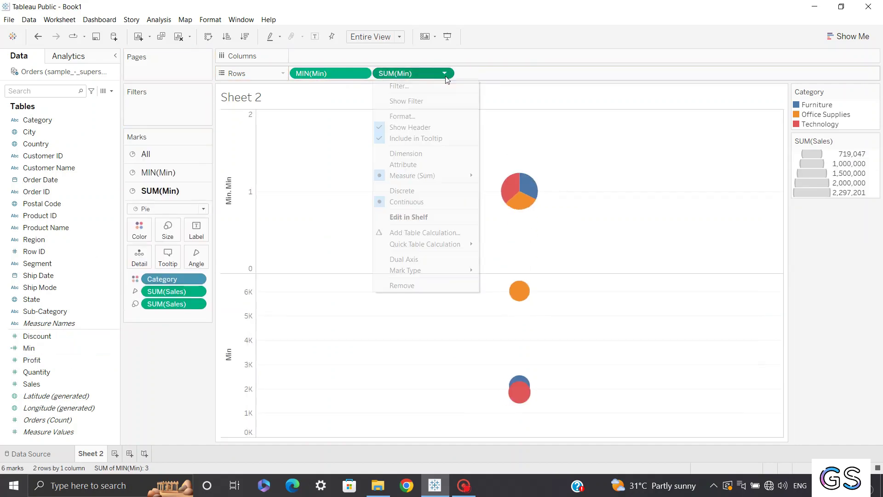
{"action": "mouse_move", "coordinate": [443, 178]}
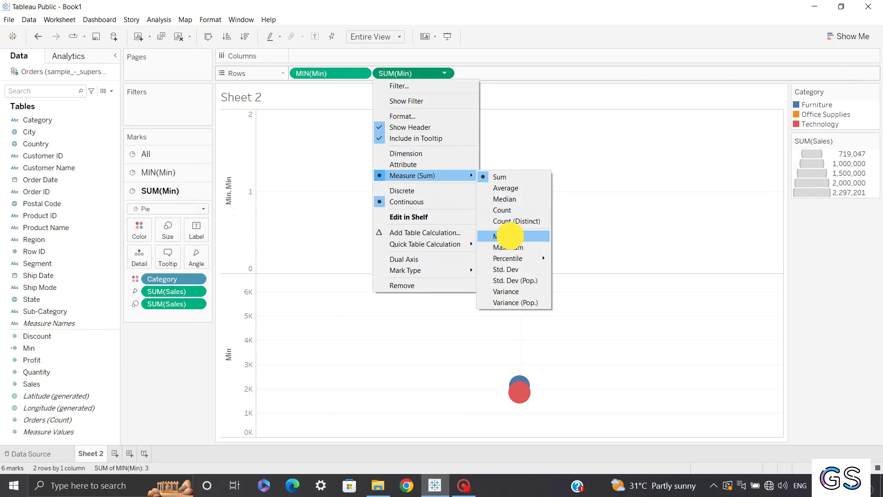
{"action": "left_click", "coordinate": [508, 235]}
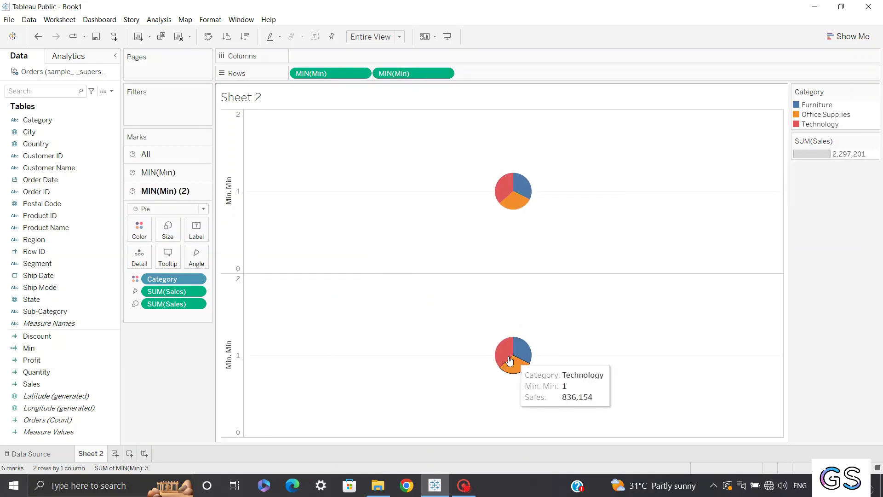
Make the lower MIN(Min) axis a Dual Axis so the two pies overlay
{"action": "right_click", "coordinate": [234, 342]}
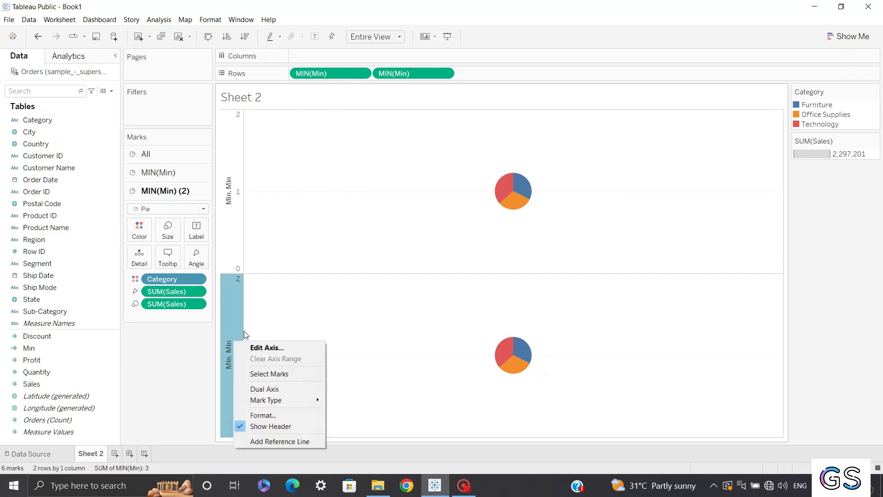
{"action": "left_click", "coordinate": [256, 387]}
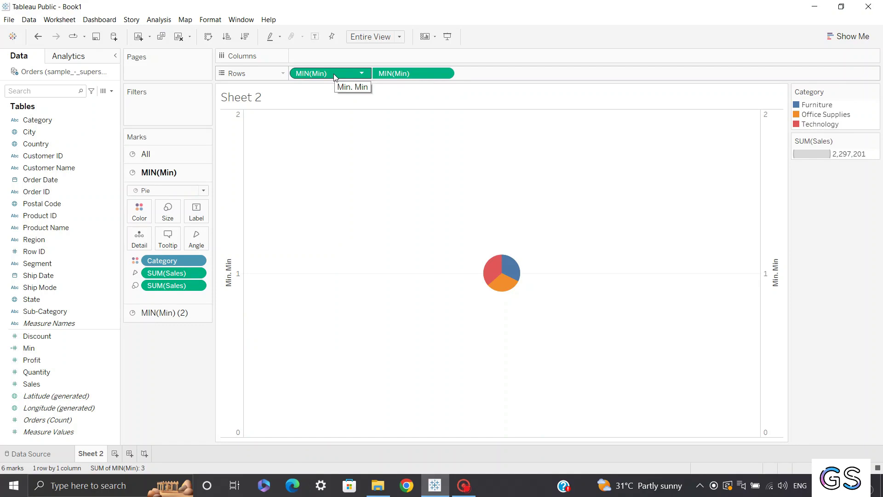
On the MIN(Min) (2) layer, remove Category and both Sales pills and colour it white
{"action": "left_click", "coordinate": [166, 312]}
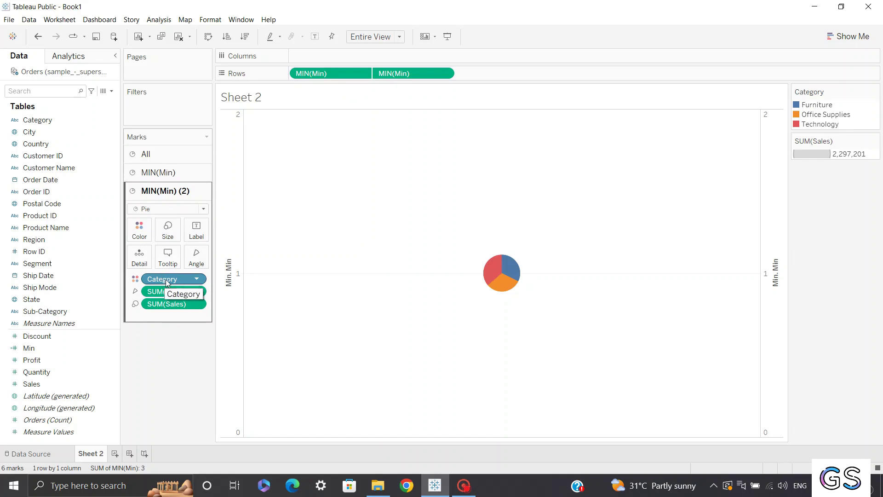
{"action": "left_click_drag", "start_coordinate": [166, 282], "coordinate": [102, 327]}
{"action": "left_click_drag", "start_coordinate": [173, 283], "coordinate": [32, 352]}
{"action": "left_click_drag", "start_coordinate": [157, 278], "coordinate": [14, 378]}
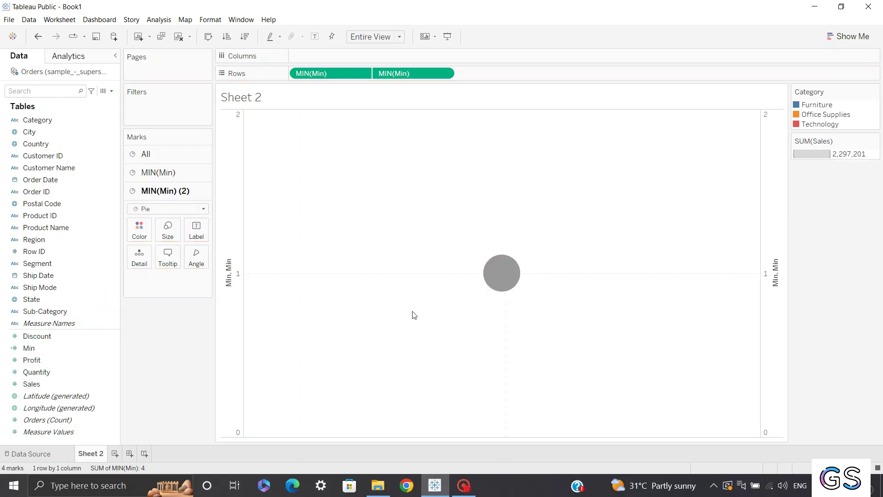
{"action": "mouse_move", "coordinate": [502, 276]}
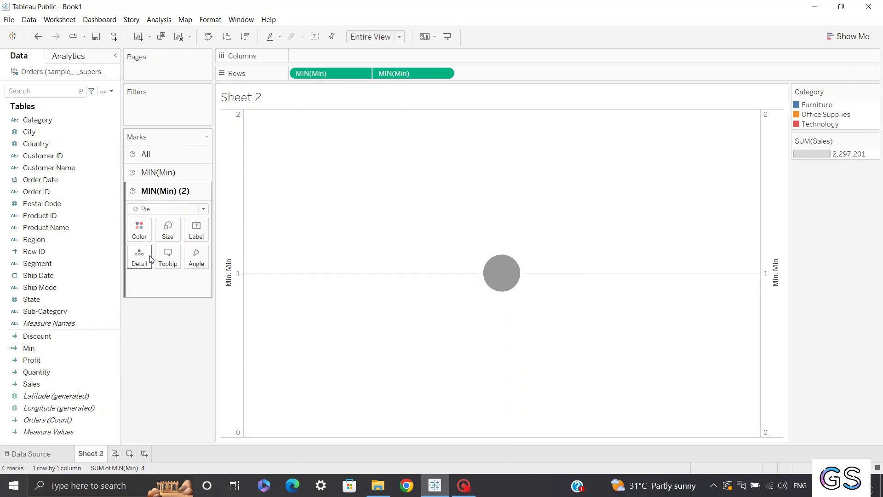
{"action": "left_click", "coordinate": [139, 230]}
{"action": "left_click", "coordinate": [153, 266]}
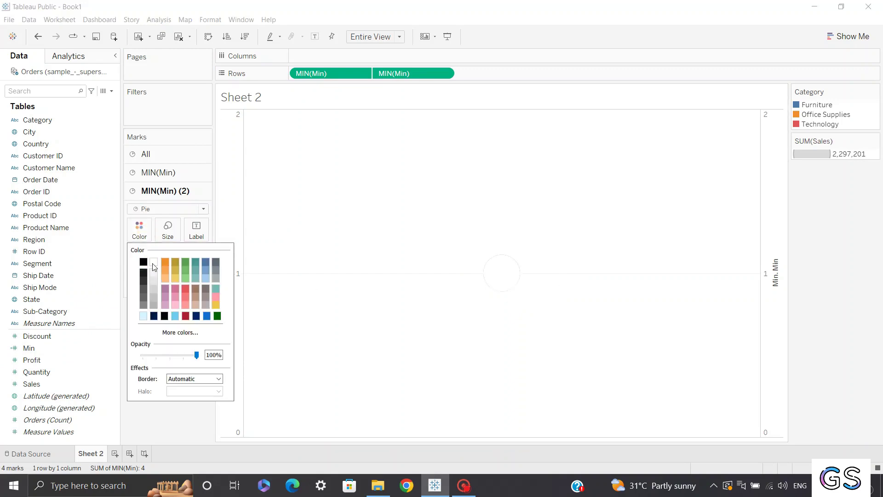
Set the outer MIN(Min) pie layer's size to maximum
{"action": "left_click", "coordinate": [153, 431]}
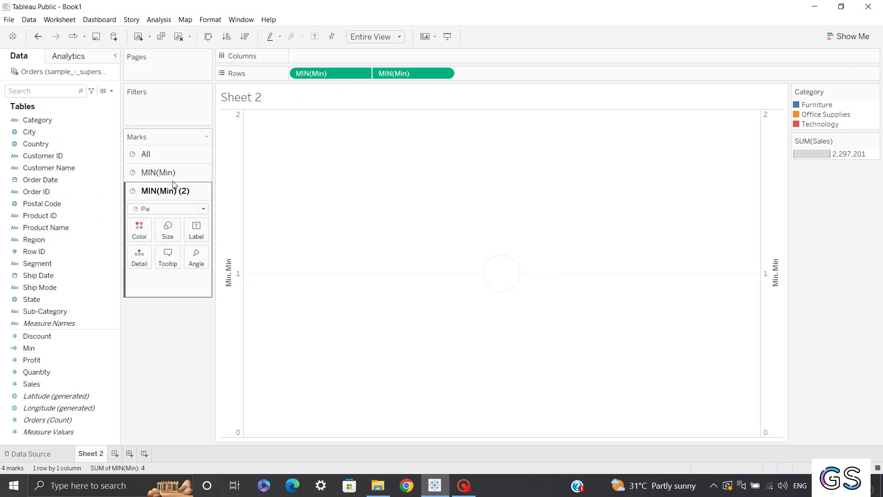
{"action": "left_click", "coordinate": [174, 177]}
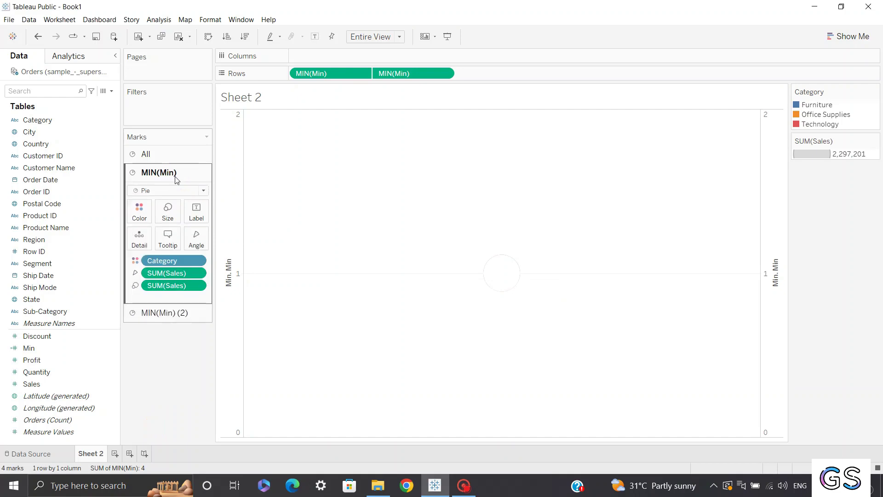
{"action": "left_click", "coordinate": [167, 209]}
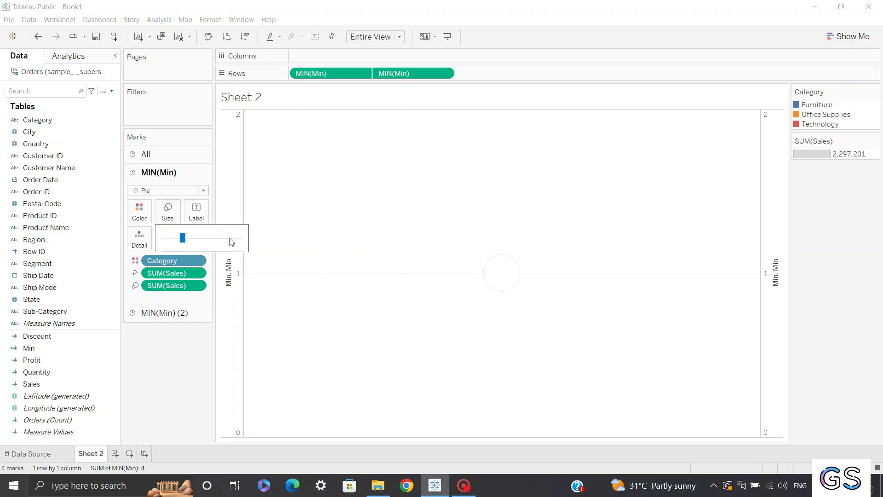
{"action": "left_click", "coordinate": [232, 243]}
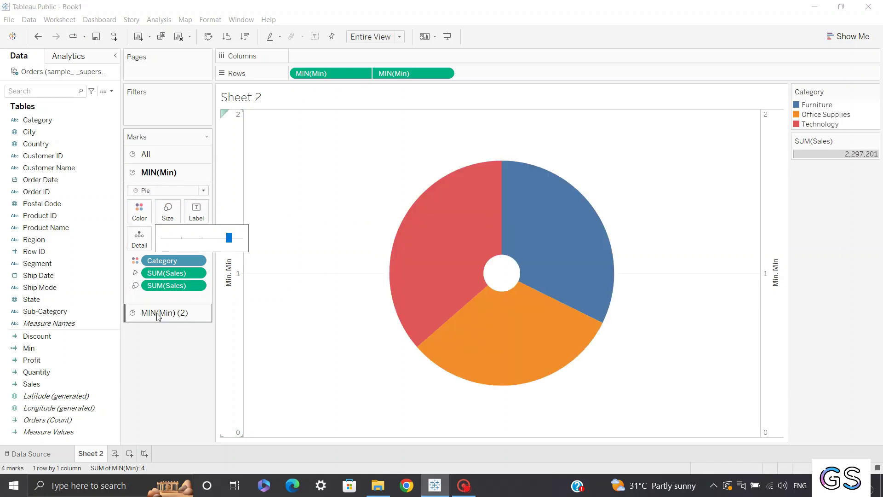
Enlarge the MIN(Min) (2) white centre circle so only a thin ring remains
{"action": "left_click", "coordinate": [158, 317]}
{"action": "left_click", "coordinate": [169, 232]}
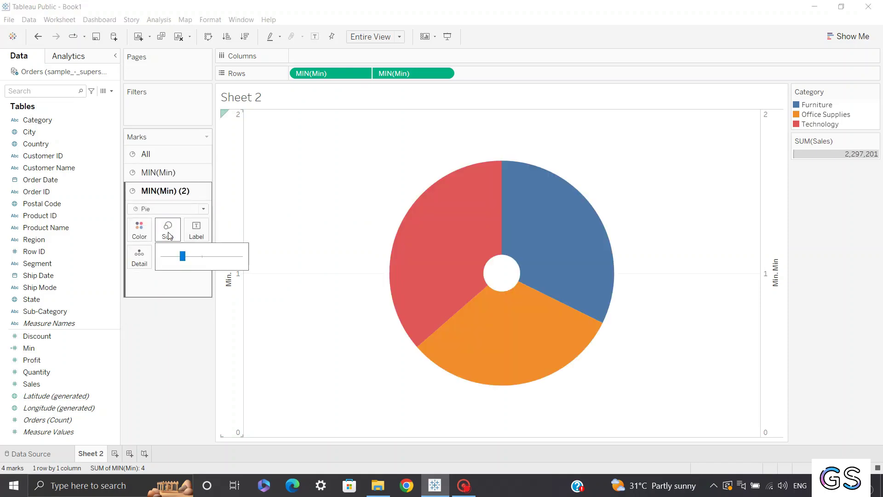
{"action": "left_click", "coordinate": [219, 256]}
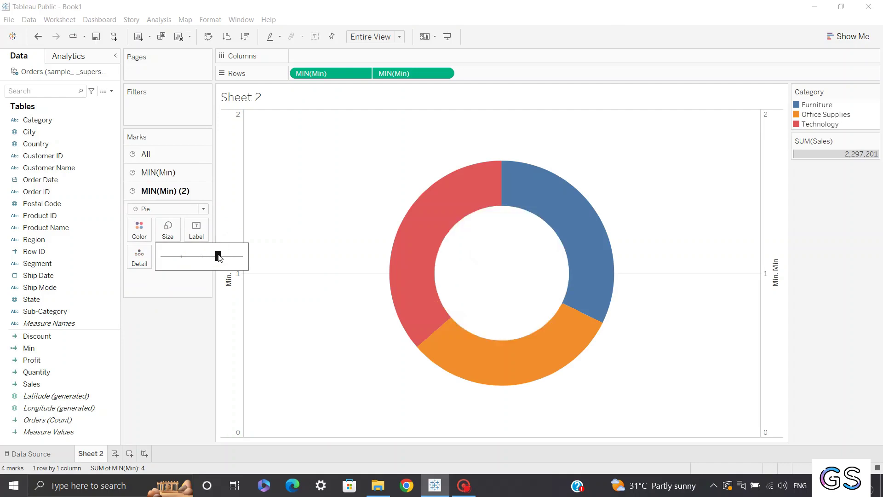
{"action": "left_click_drag", "start_coordinate": [218, 257], "coordinate": [223, 257]}
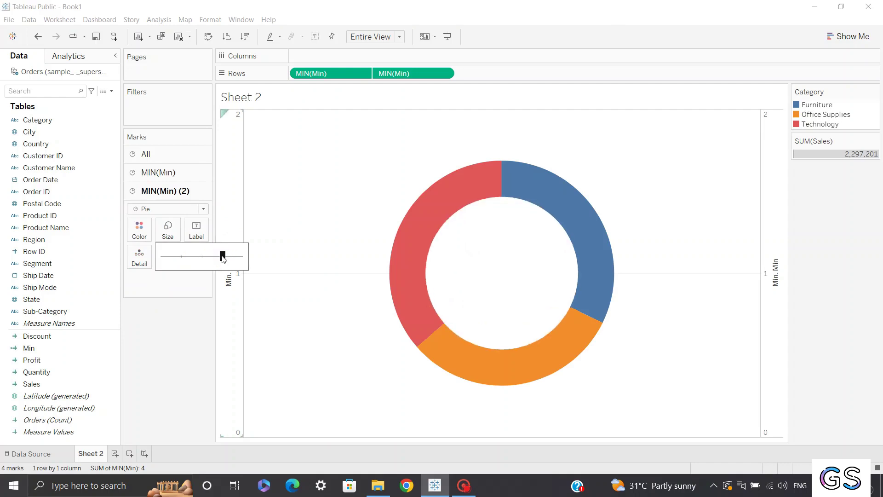
{"action": "left_click", "coordinate": [179, 333]}
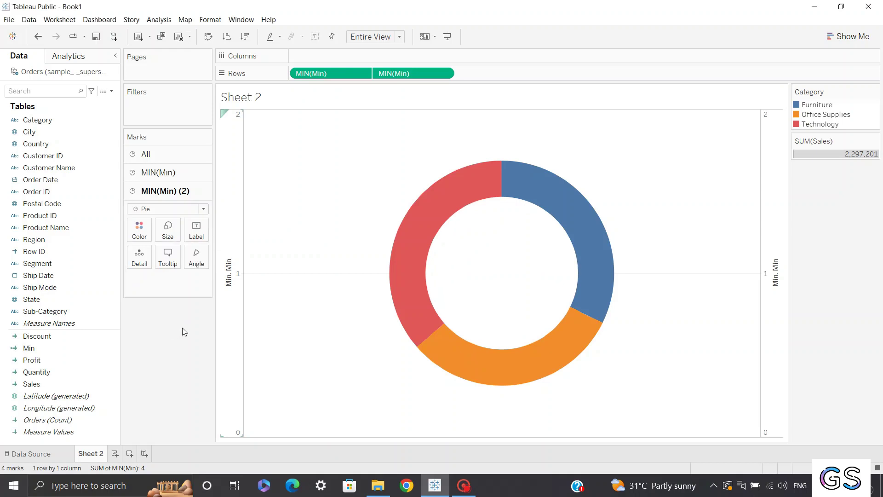
Hide the headers of both the right-hand and left-hand Min axes
{"action": "right_click", "coordinate": [769, 198]}
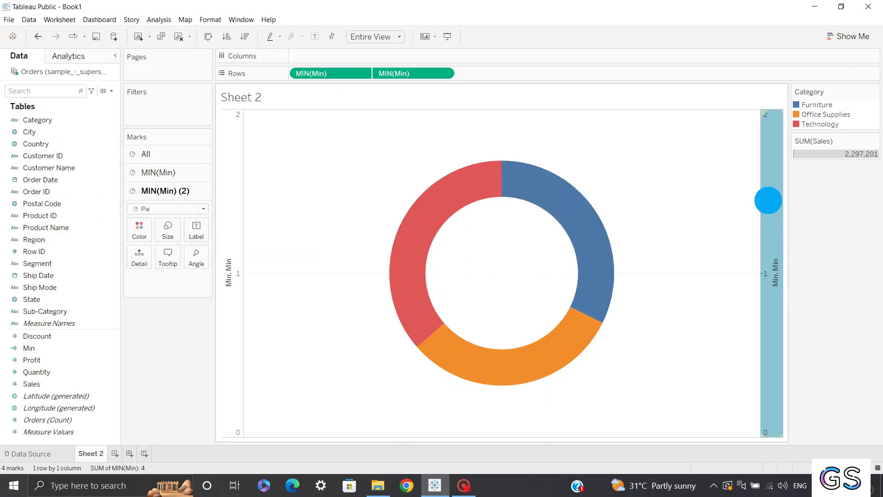
{"action": "left_click", "coordinate": [808, 309]}
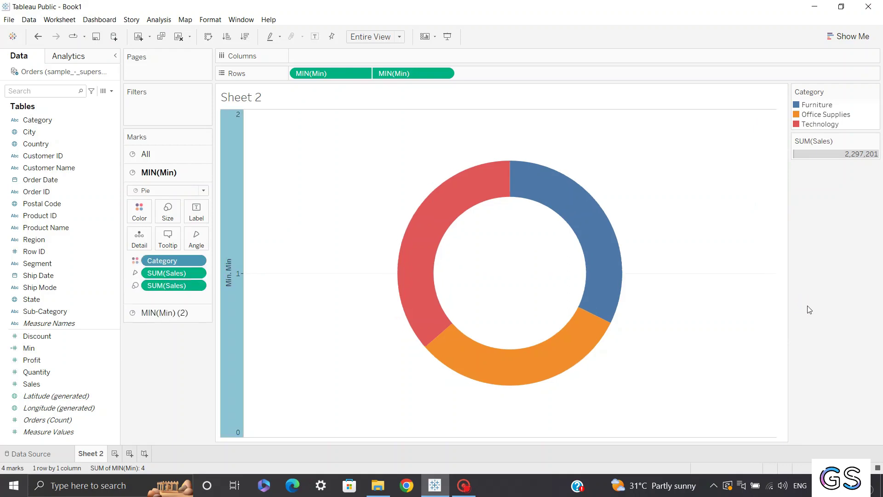
{"action": "right_click", "coordinate": [232, 268]}
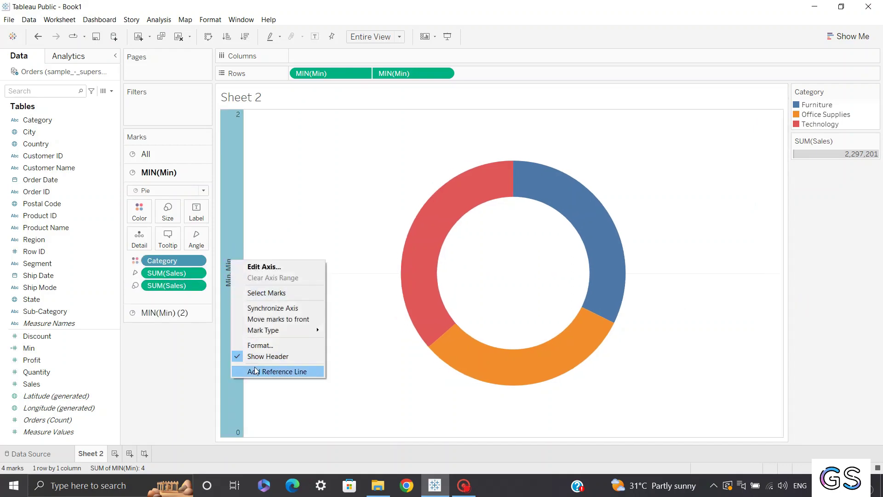
{"action": "left_click", "coordinate": [264, 364]}
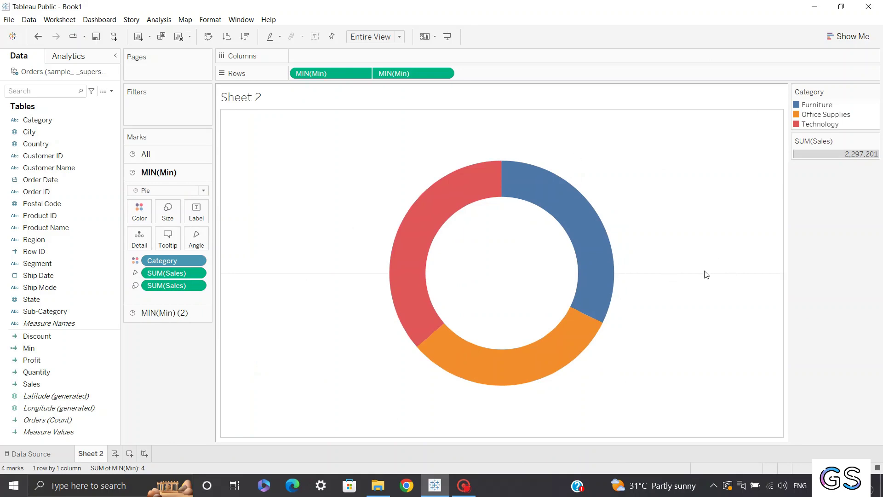
Set the view's row grid lines to None in the Format Lines pane
{"action": "right_click", "coordinate": [306, 262]}
{"action": "left_click", "coordinate": [350, 309]}
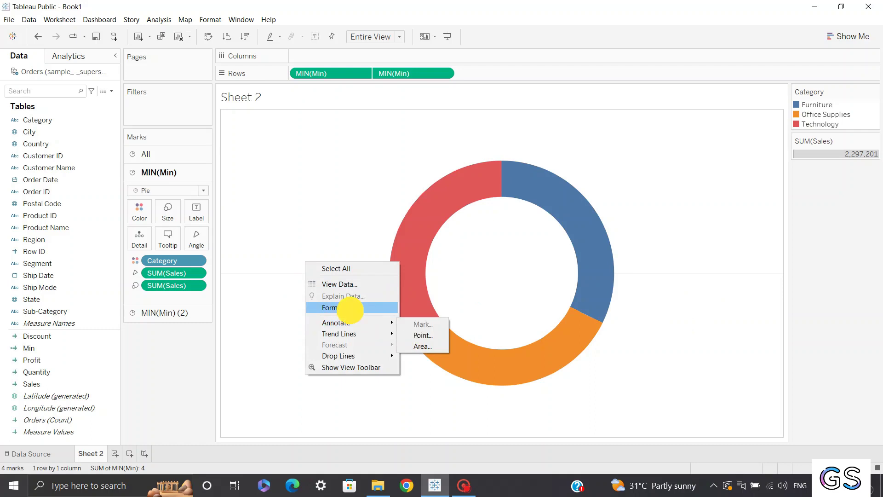
{"action": "left_click", "coordinate": [69, 76]}
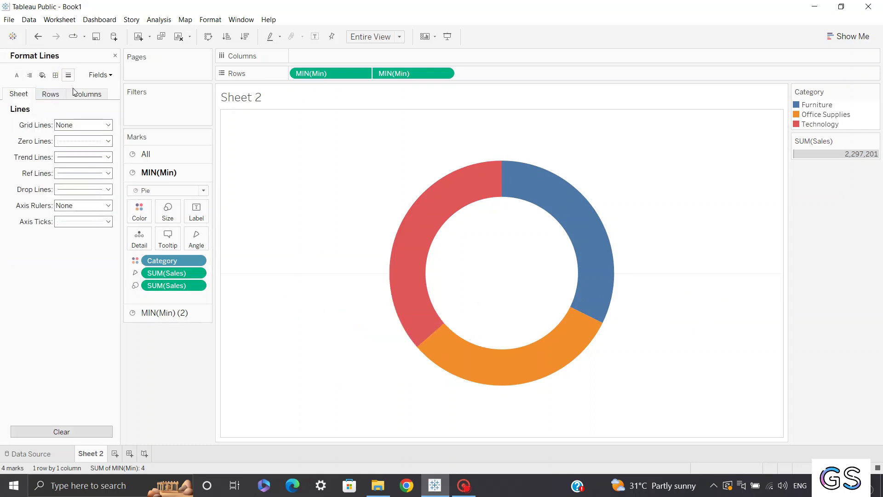
{"action": "left_click", "coordinate": [75, 92]}
{"action": "left_click", "coordinate": [54, 92]}
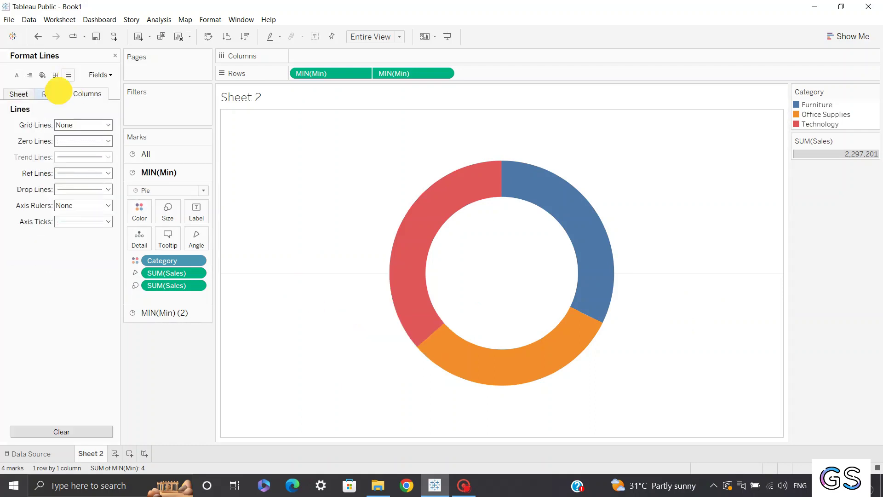
{"action": "left_click", "coordinate": [86, 124]}
{"action": "left_click", "coordinate": [99, 138]}
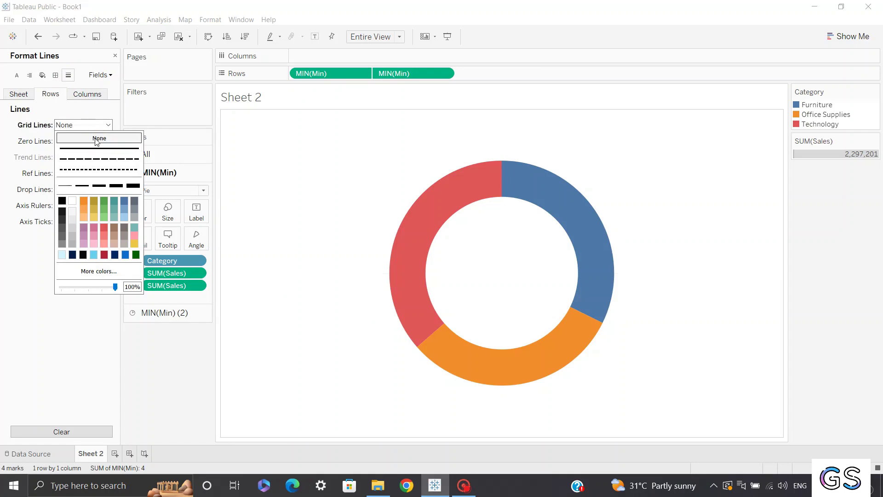
{"action": "left_click", "coordinate": [327, 203]}
{"action": "left_click", "coordinate": [115, 55]}
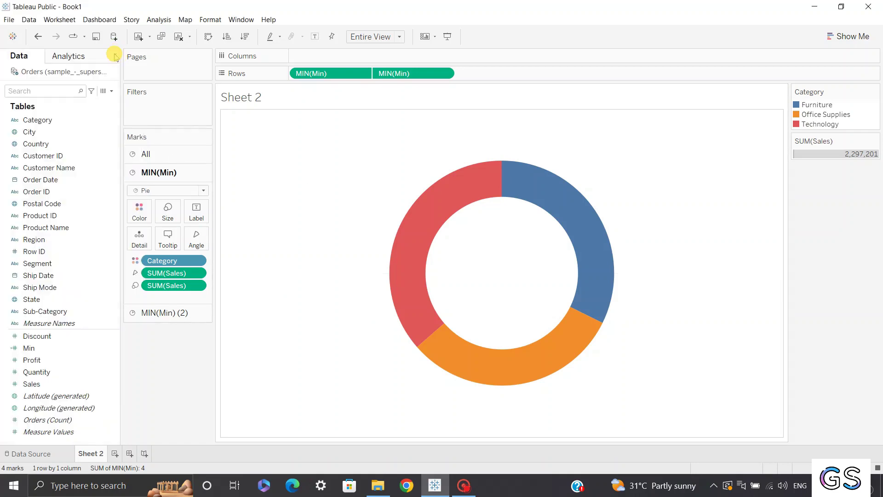
Label the MIN(Min) (2) centre circle with 'Total Sales:' above the SUM(Sales) total
{"action": "left_click", "coordinate": [152, 312]}
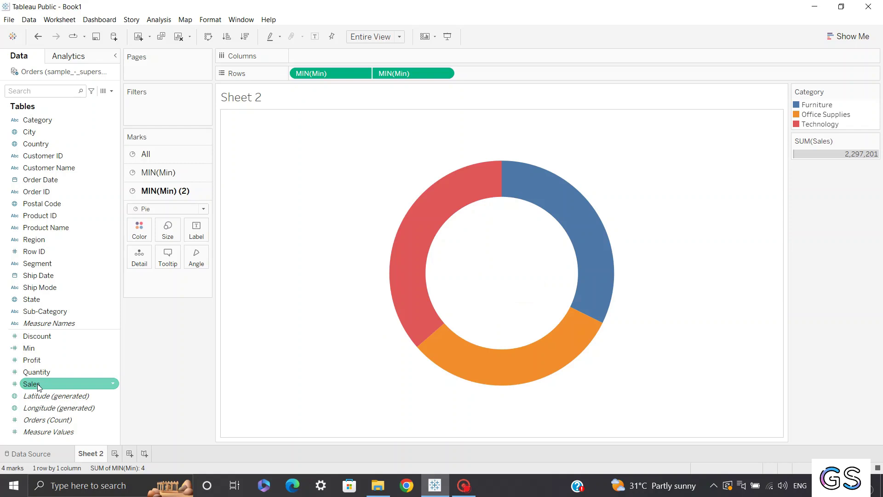
{"action": "left_click_drag", "start_coordinate": [38, 387], "coordinate": [196, 235]}
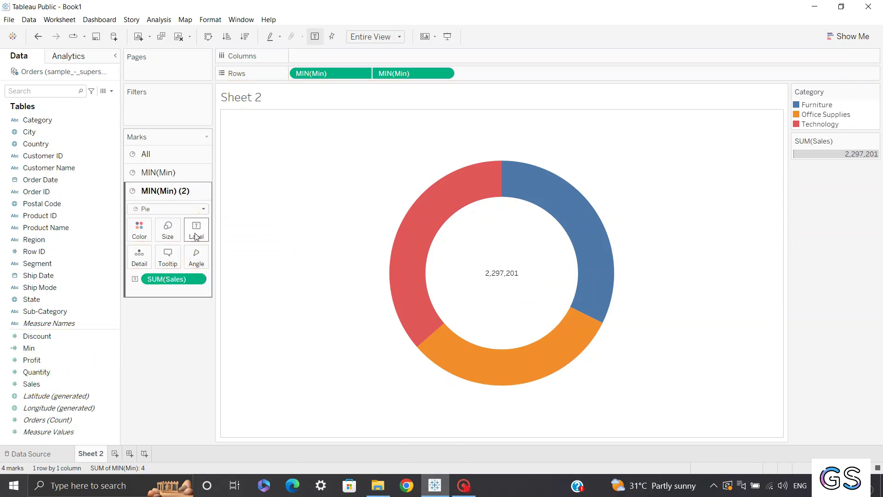
{"action": "left_click", "coordinate": [196, 234]}
{"action": "left_click", "coordinate": [289, 281]}
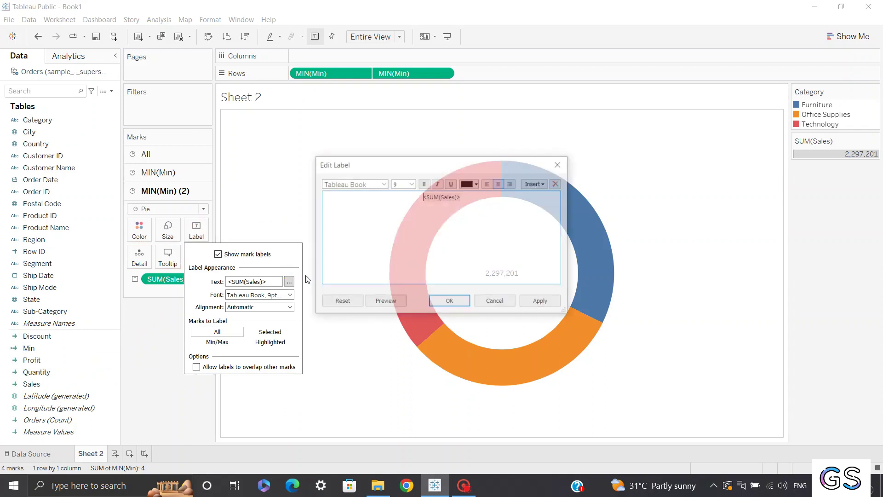
{"action": "key", "text": "Return"}
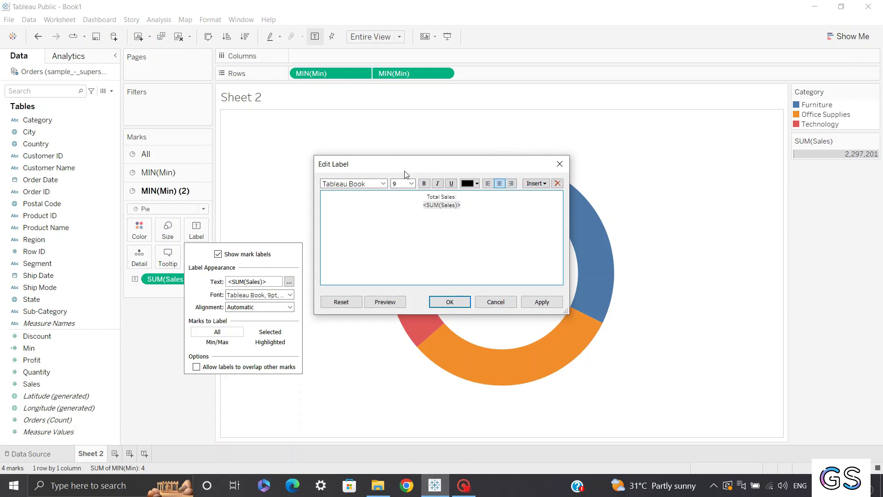
{"action": "left_click", "coordinate": [463, 301]}
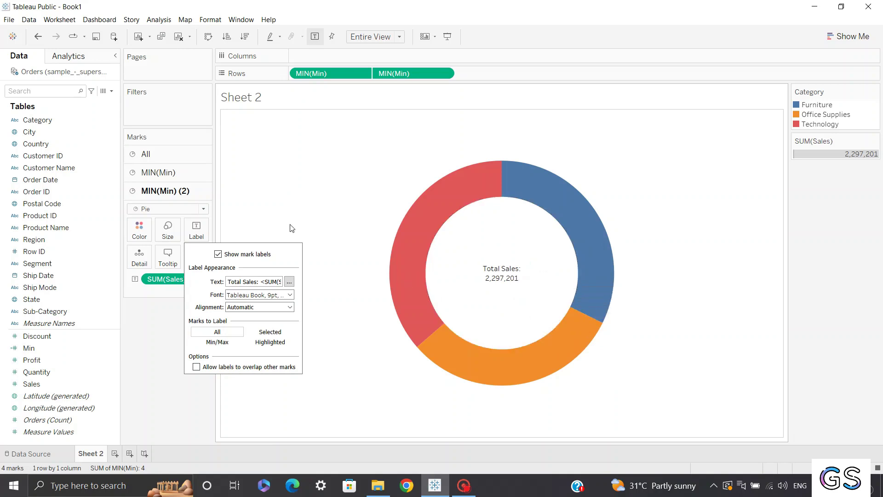
Add Category and Sales as labels on the outer MIN(Min) ring slices
{"action": "left_click", "coordinate": [765, 279]}
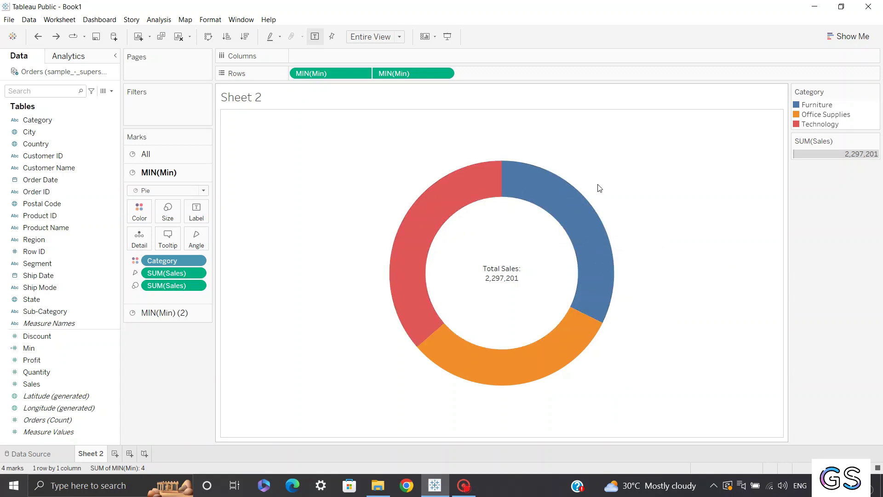
{"action": "left_click", "coordinate": [46, 116]}
{"action": "left_click_drag", "start_coordinate": [42, 122], "coordinate": [196, 212]}
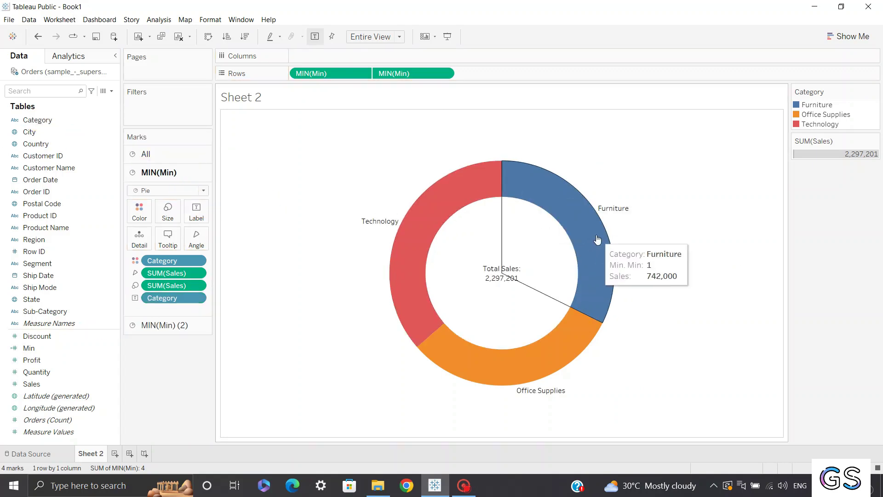
{"action": "left_click_drag", "start_coordinate": [48, 387], "coordinate": [197, 212]}
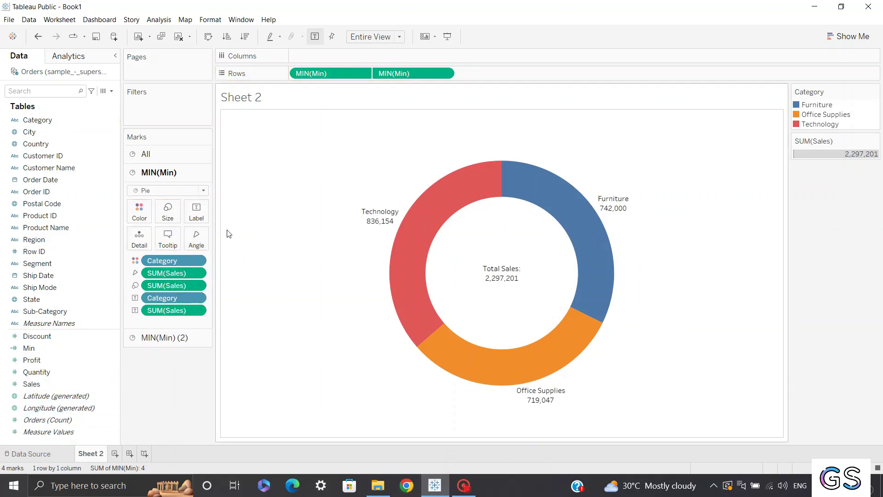
{"action": "mouse_move", "coordinate": [450, 272]}
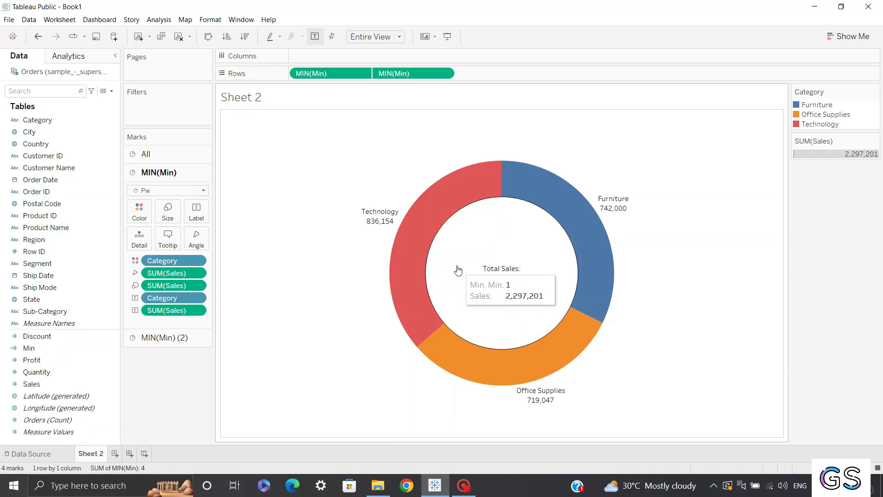